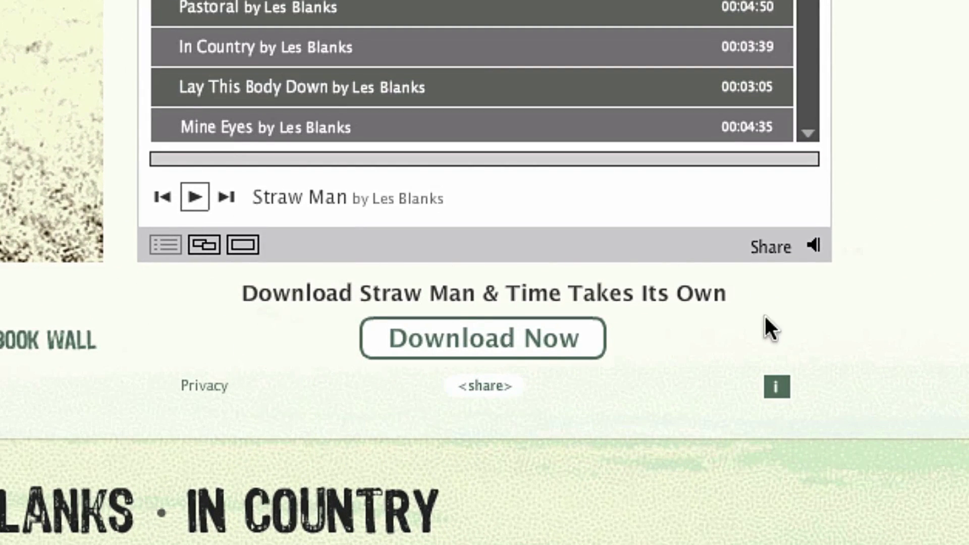
Request the Les Blanks download with an email address, then open the widget's share panel.
{"action": "left_click", "coordinate": [467, 352]}
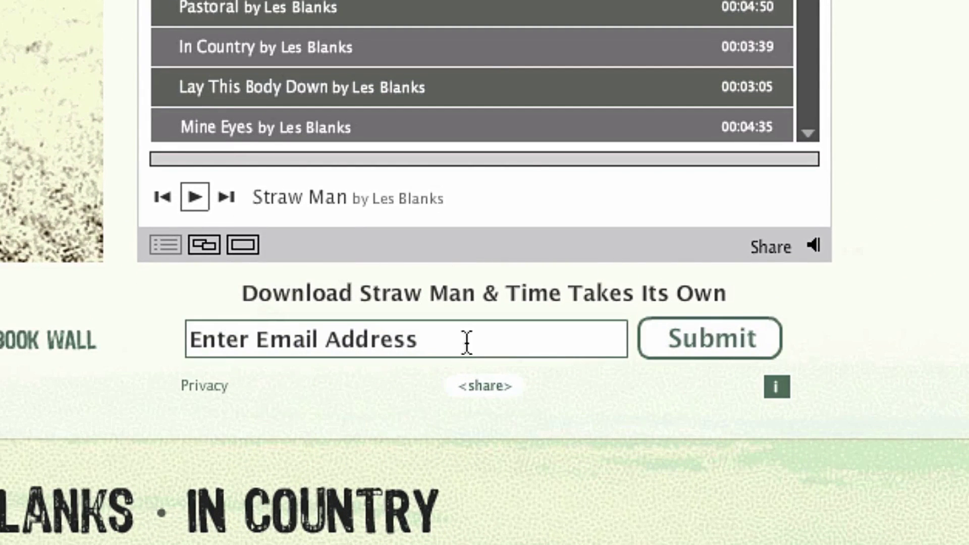
{"action": "left_click", "coordinate": [467, 341]}
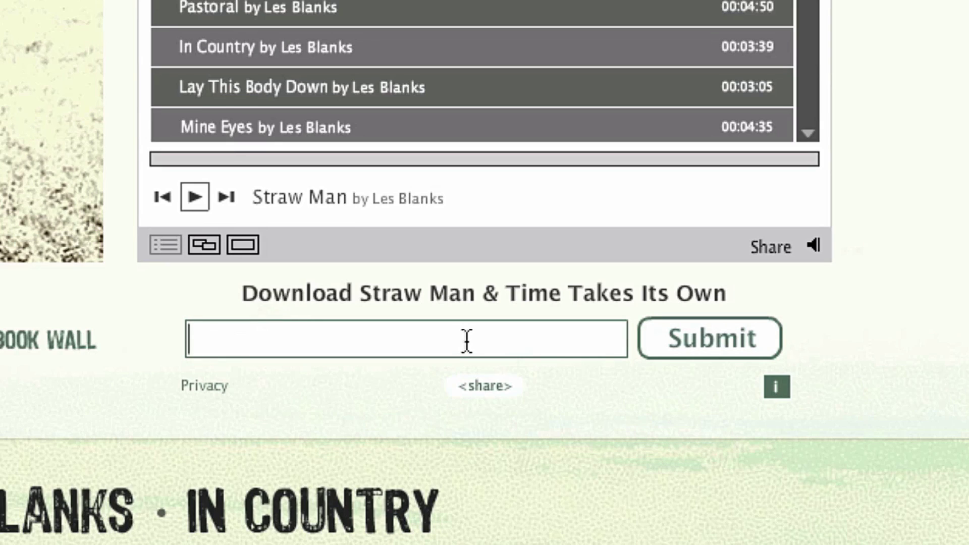
{"action": "type", "text": "email@email.com"}
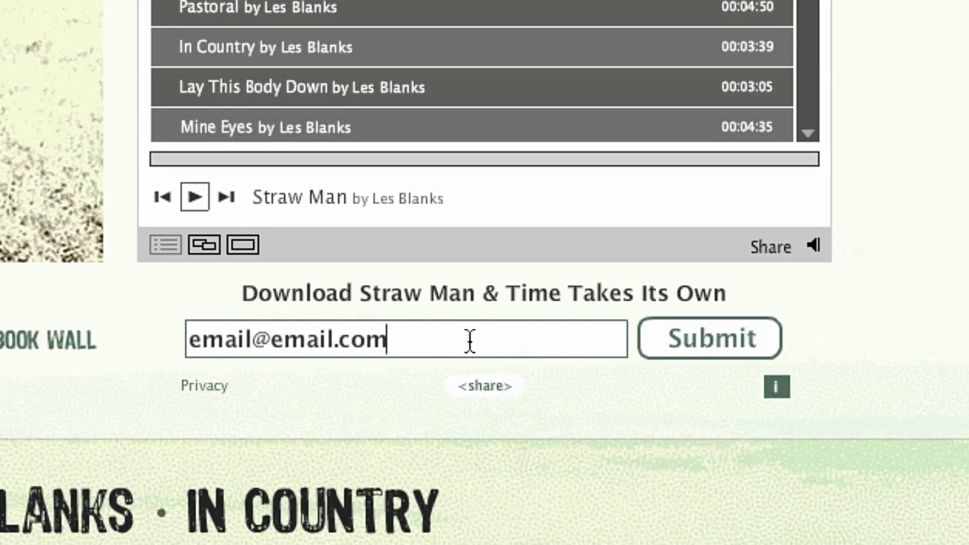
{"action": "left_click", "coordinate": [483, 386]}
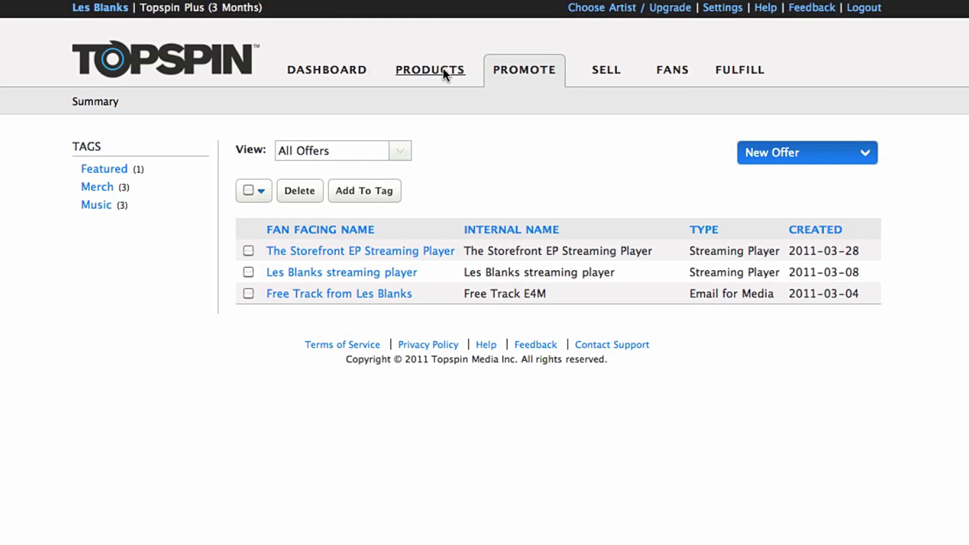
Start a new Digital Media product and open the Add files browser.
{"action": "left_click", "coordinate": [443, 67]}
{"action": "left_click", "coordinate": [821, 154]}
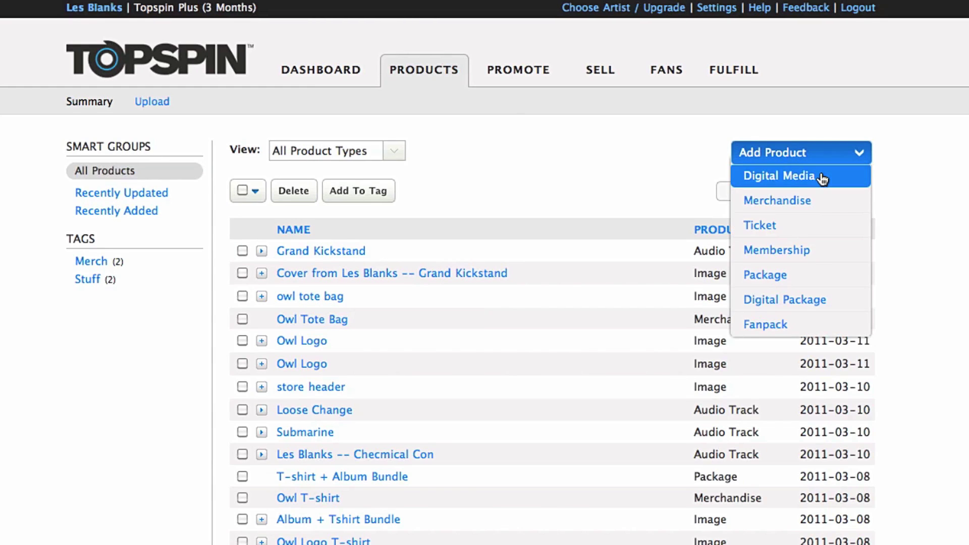
{"action": "left_click", "coordinate": [821, 177]}
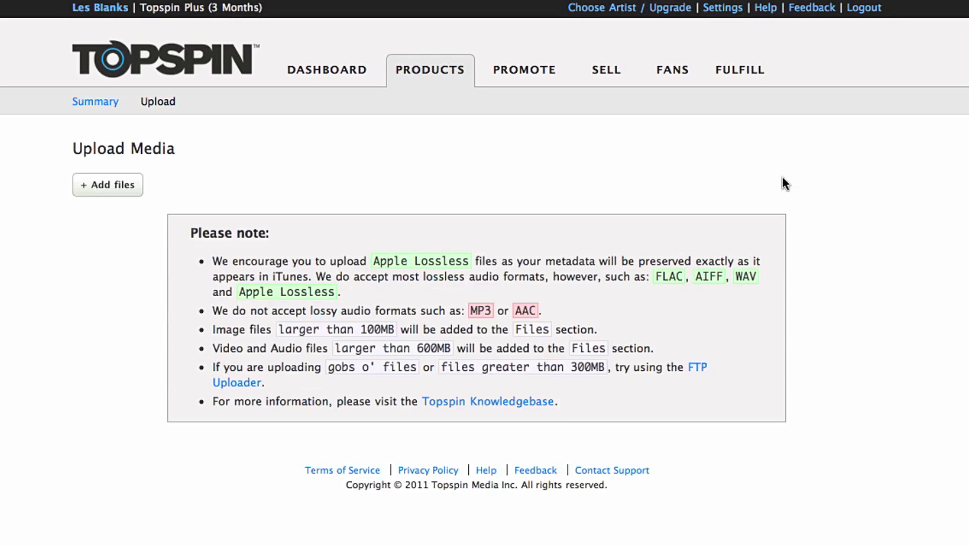
{"action": "left_click", "coordinate": [140, 186]}
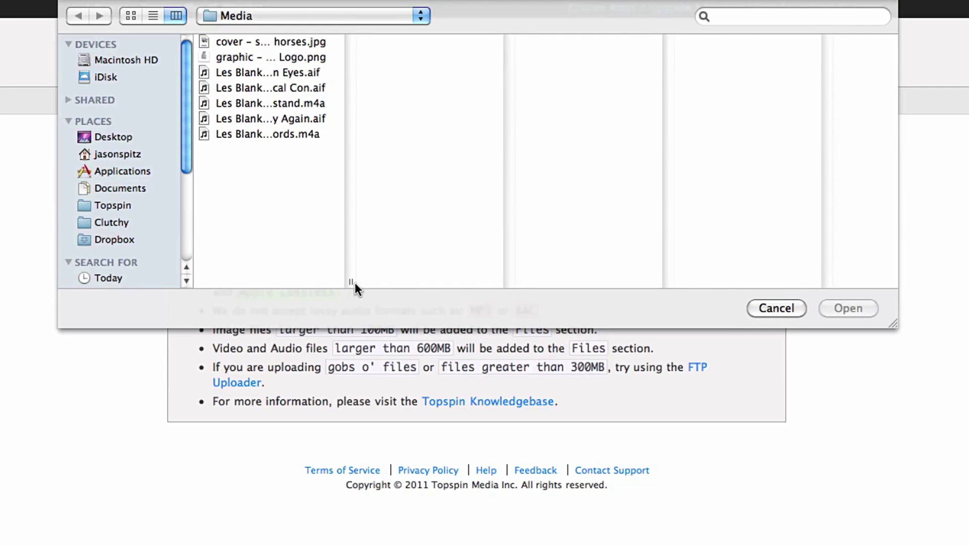
Preview Tuesday Again, Well Rehearsed Last Words and Owl Logo, then cancel without uploading.
{"action": "left_click_drag", "start_coordinate": [355, 284], "coordinate": [456, 284]}
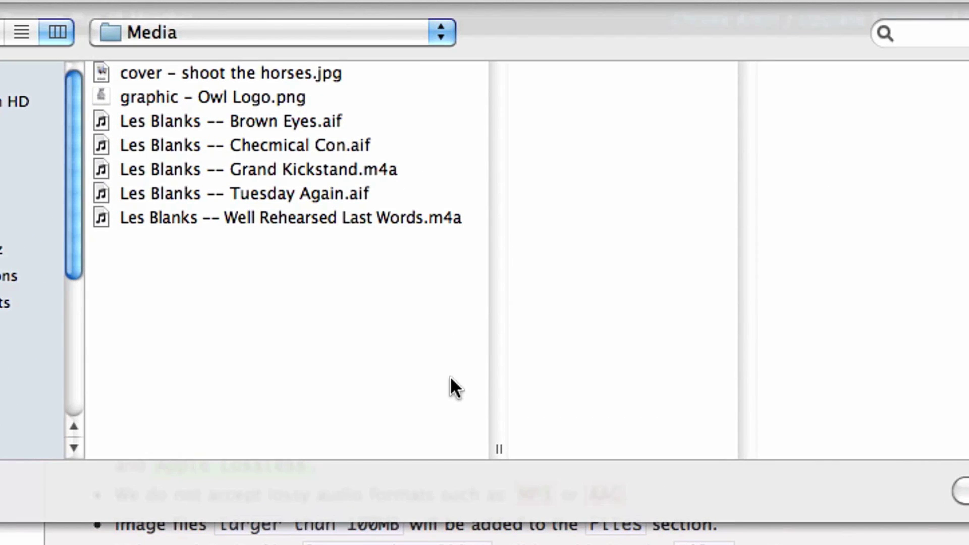
{"action": "left_click", "coordinate": [326, 193]}
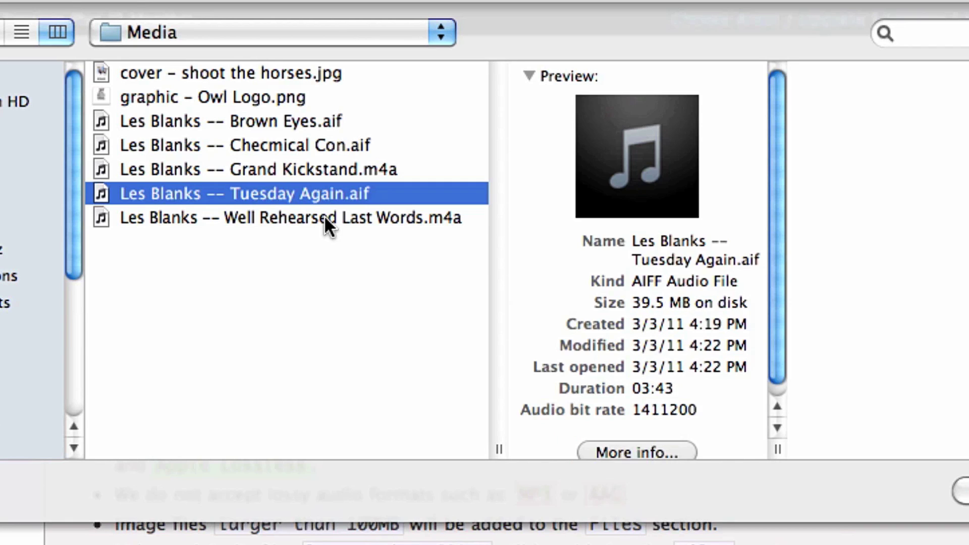
{"action": "left_click", "coordinate": [324, 217]}
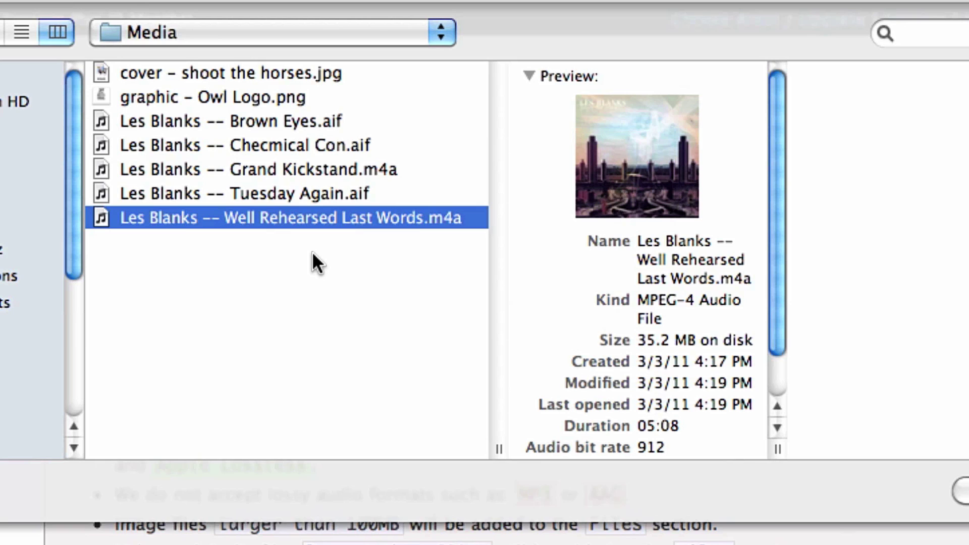
{"action": "left_click", "coordinate": [289, 90]}
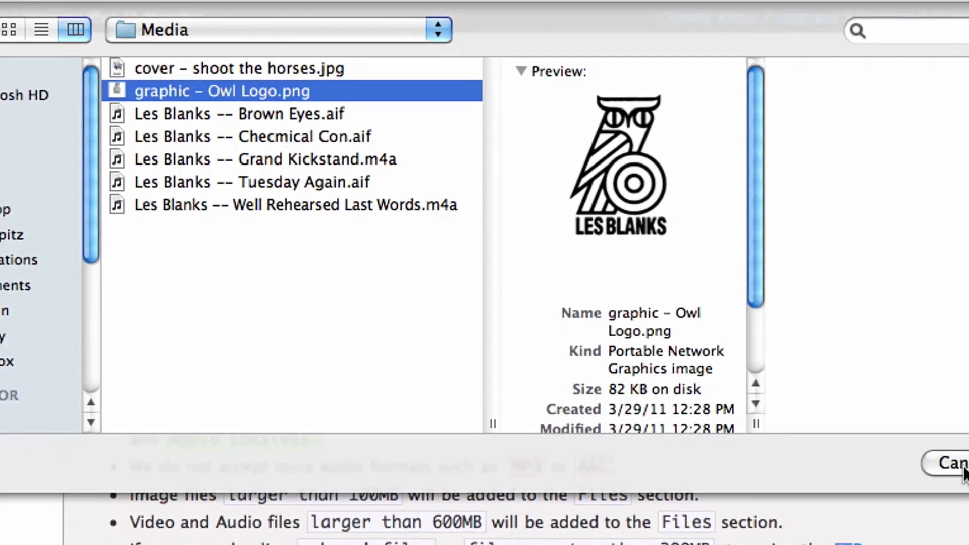
{"action": "key", "text": "Return"}
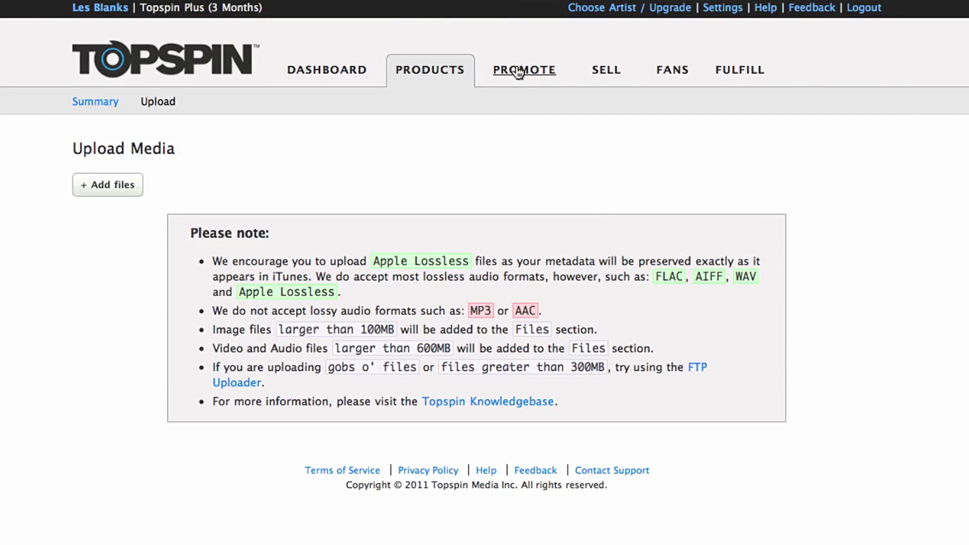
{"action": "left_click", "coordinate": [518, 71]}
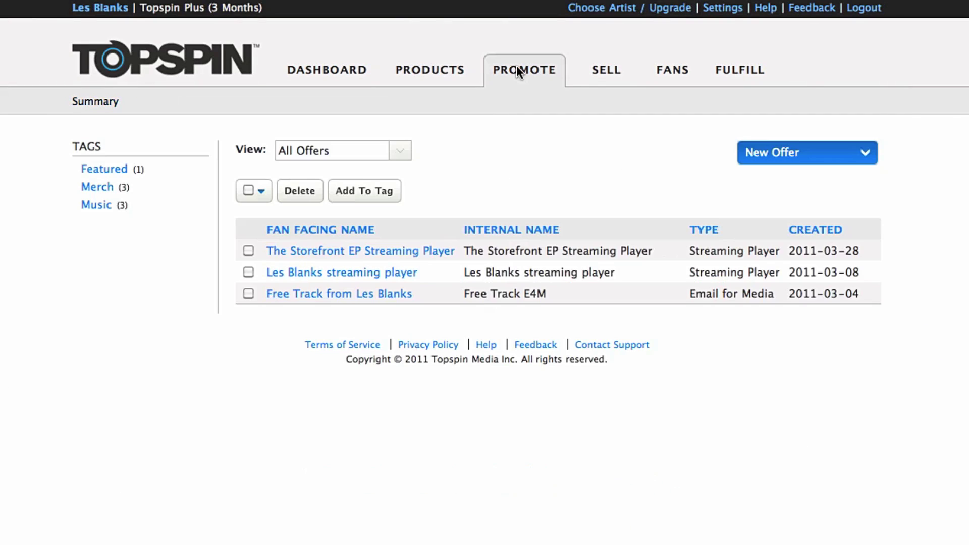
Create an Email for Media offer with internal name 'New widget' and fan-facing name 'Free Download!'.
{"action": "left_click", "coordinate": [845, 157]}
{"action": "left_click", "coordinate": [845, 199]}
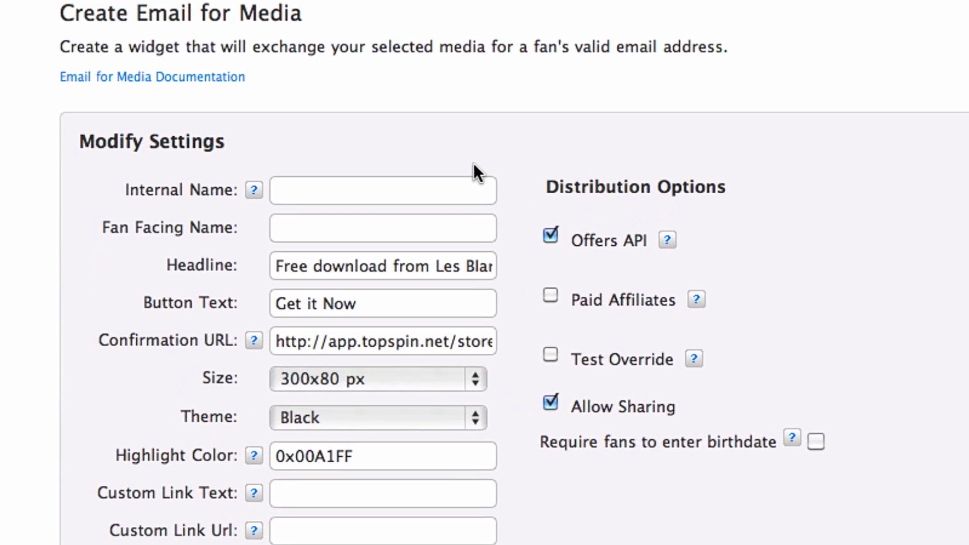
{"action": "left_click", "coordinate": [388, 235]}
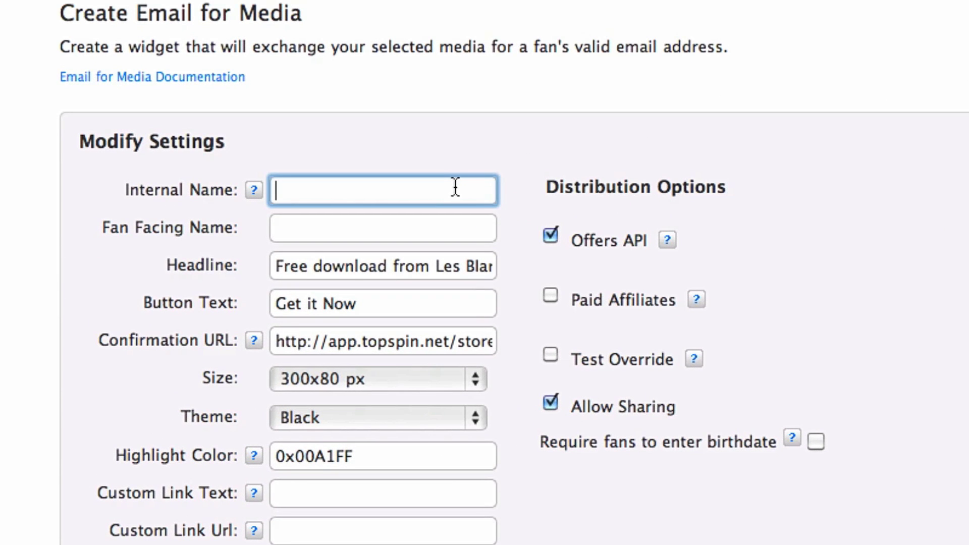
{"action": "type", "text": "New widget"}
{"action": "key", "text": "Tab"}
{"action": "type", "text": "Free Download"}
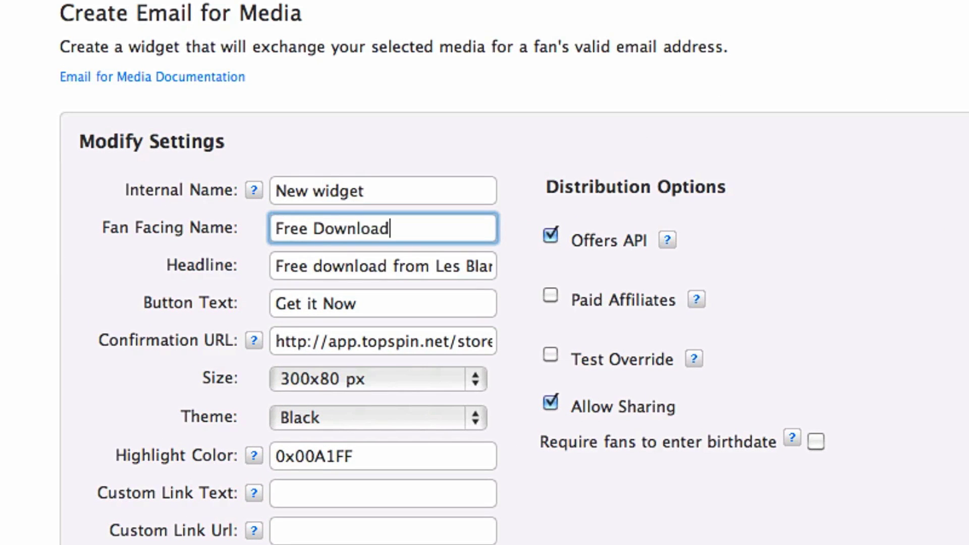
{"action": "type", "text": "!"}
Set the headline to 'New Song from Les Blanks' and the button text to 'Download'.
{"action": "key", "text": "Tab"}
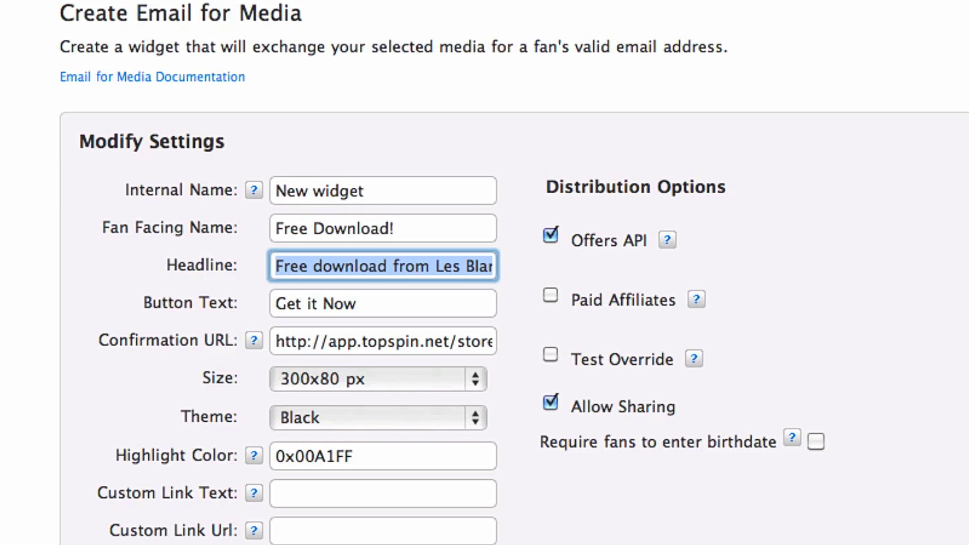
{"action": "type", "text": "New Song "}
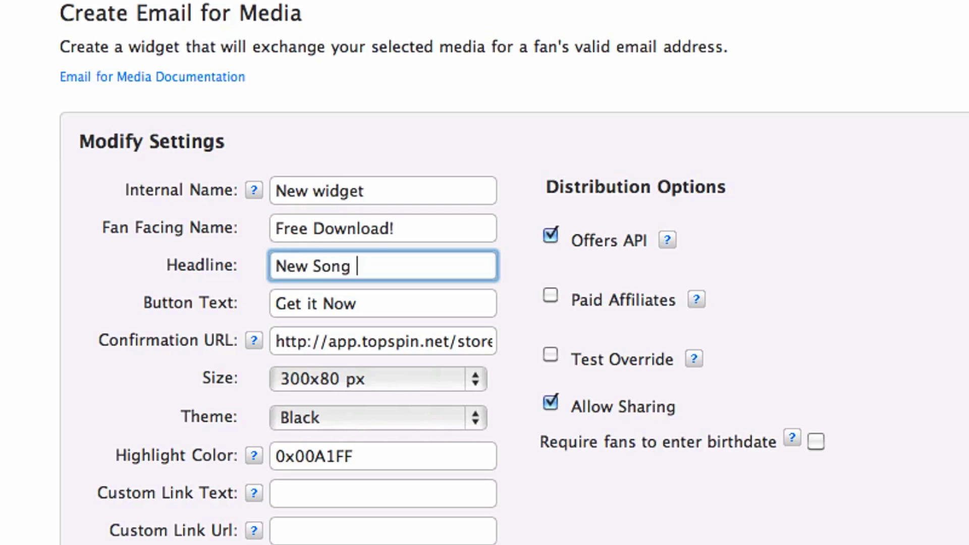
{"action": "type", "text": "from Les Blanks"}
{"action": "key", "text": "Tab"}
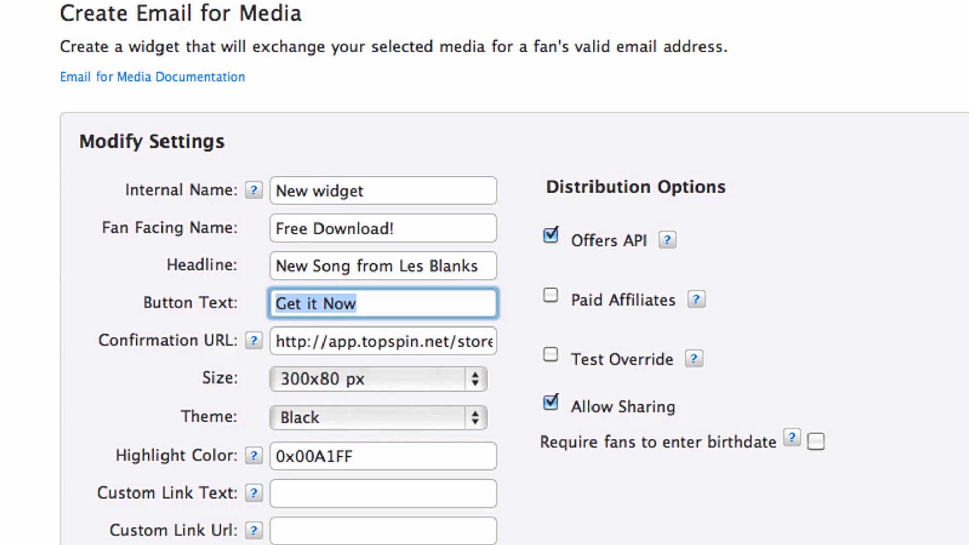
{"action": "type", "text": "Download"}
{"action": "scroll", "coordinate": [463, 252], "scroll_direction": "down", "scroll_amount": 10}
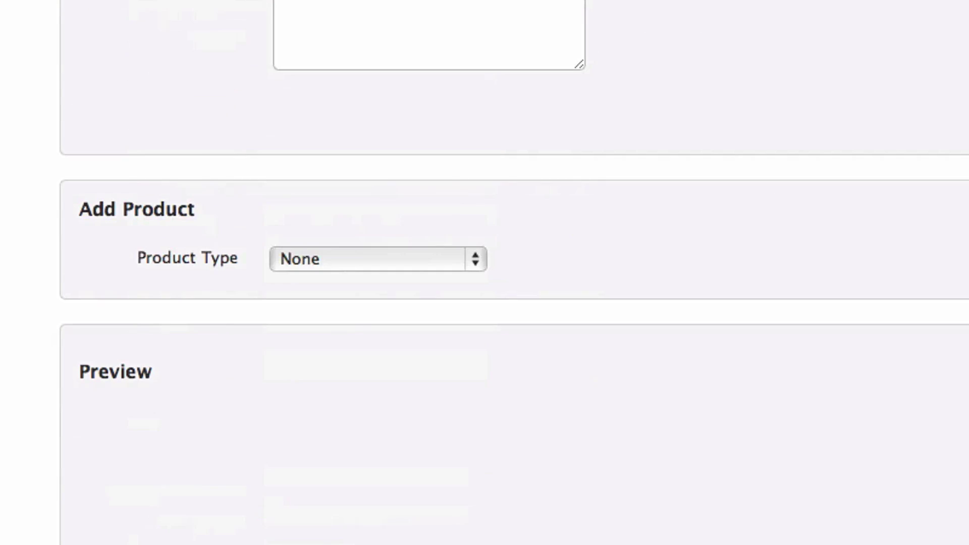
{"action": "scroll", "coordinate": [247, 328], "scroll_direction": "up", "scroll_amount": 8}
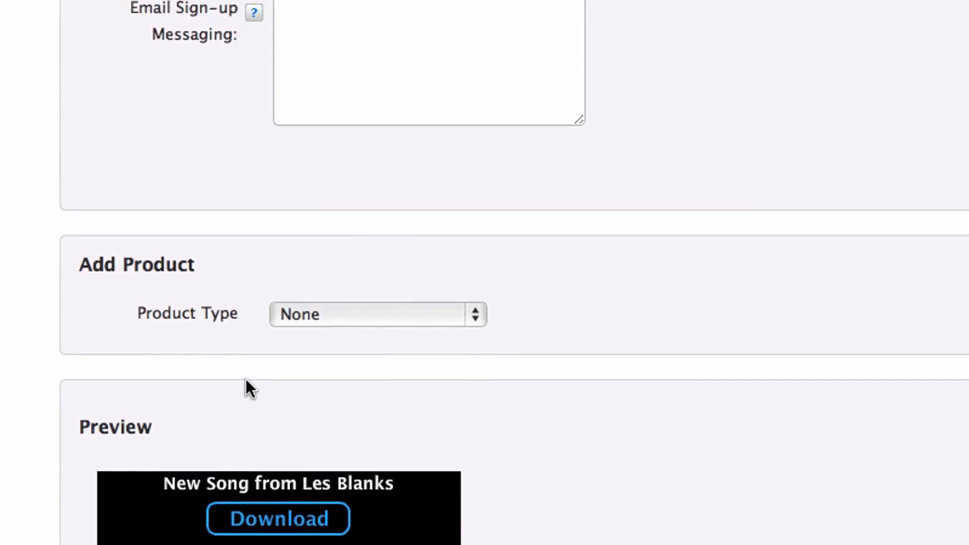
{"action": "scroll", "coordinate": [247, 359], "scroll_direction": "up", "scroll_amount": 1}
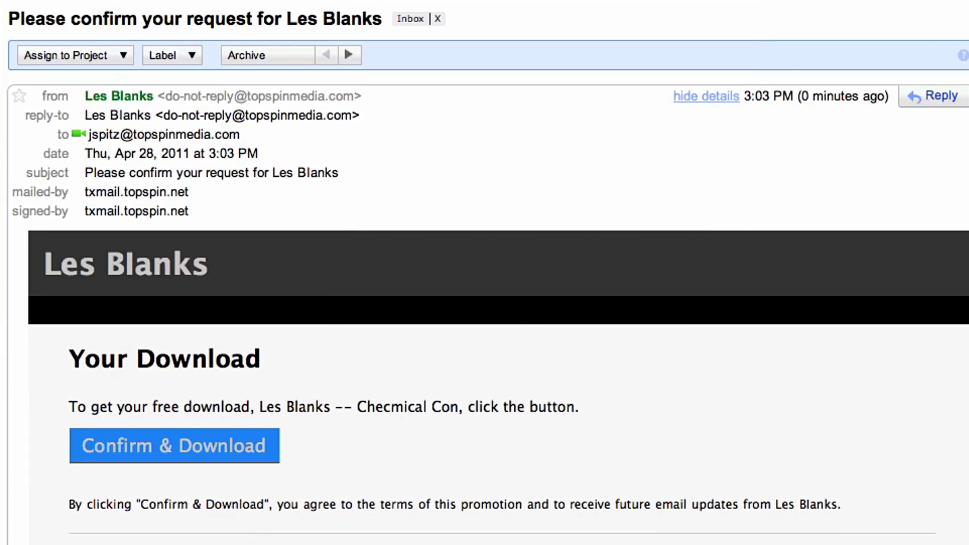
{"action": "left_click", "coordinate": [260, 457]}
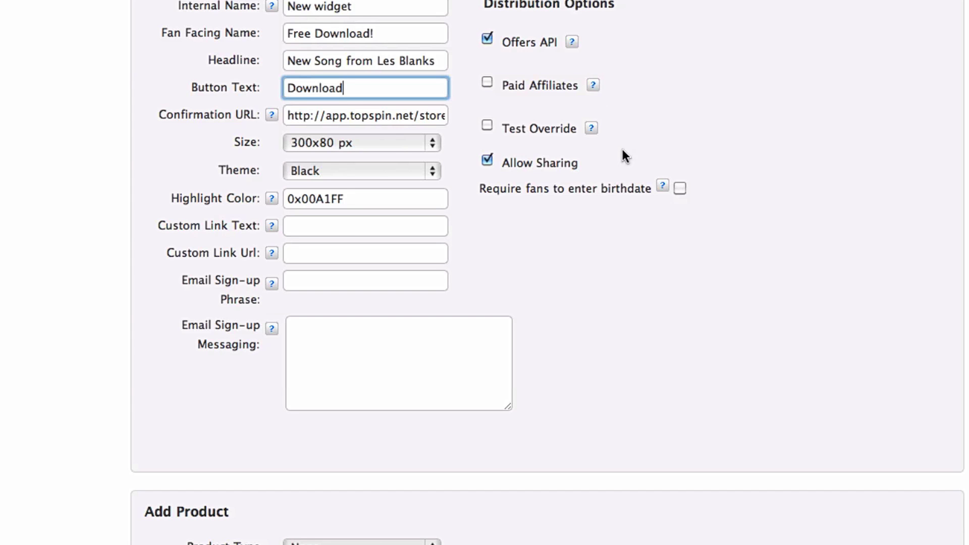
Set the widget size to 400x80 px and the theme to White.
{"action": "scroll", "coordinate": [625, 155], "scroll_direction": "down", "scroll_amount": 5}
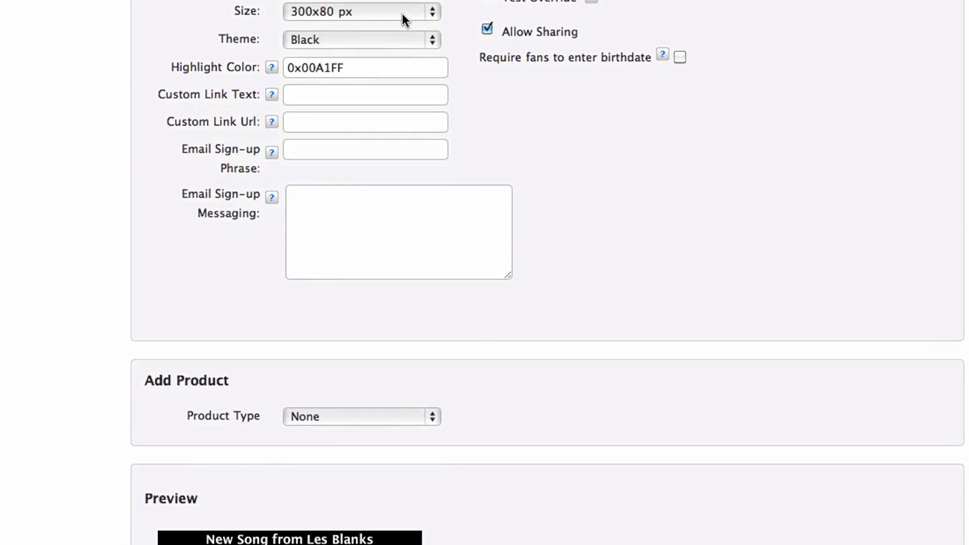
{"action": "left_click", "coordinate": [402, 14]}
{"action": "left_click", "coordinate": [367, 25]}
{"action": "scroll", "coordinate": [374, 25], "scroll_direction": "down", "scroll_amount": 1}
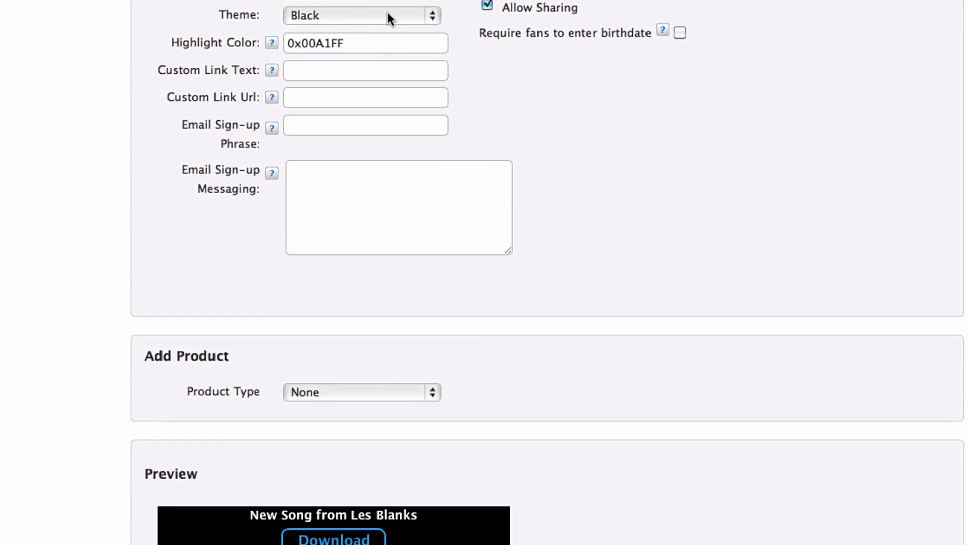
{"action": "left_click", "coordinate": [387, 15]}
{"action": "left_click", "coordinate": [323, 30]}
Change the highlight colour to 0xFF0000 so the preview's Download button turns red.
{"action": "scroll", "coordinate": [343, 38], "scroll_direction": "down", "scroll_amount": 1}
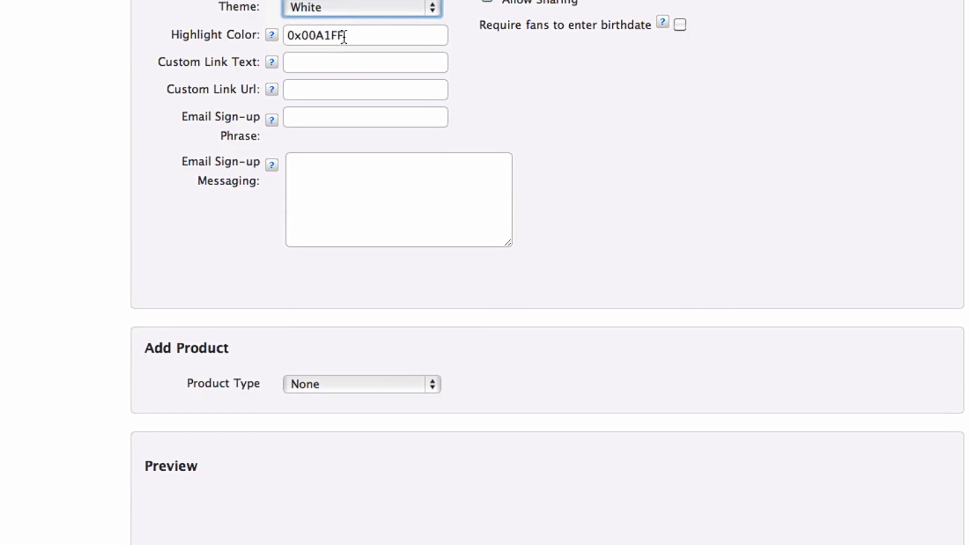
{"action": "left_click_drag", "start_coordinate": [349, 23], "coordinate": [308, 20]}
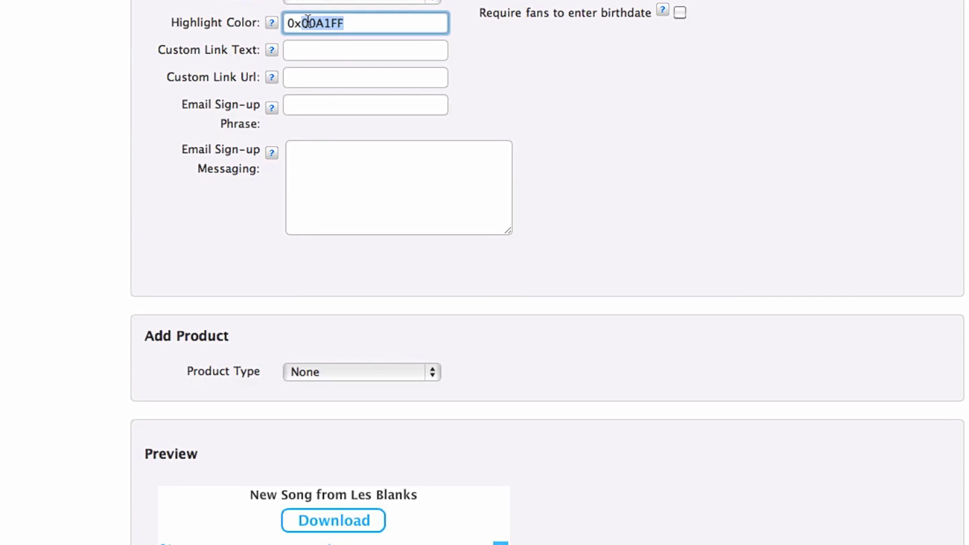
{"action": "type", "text": "FF0000"}
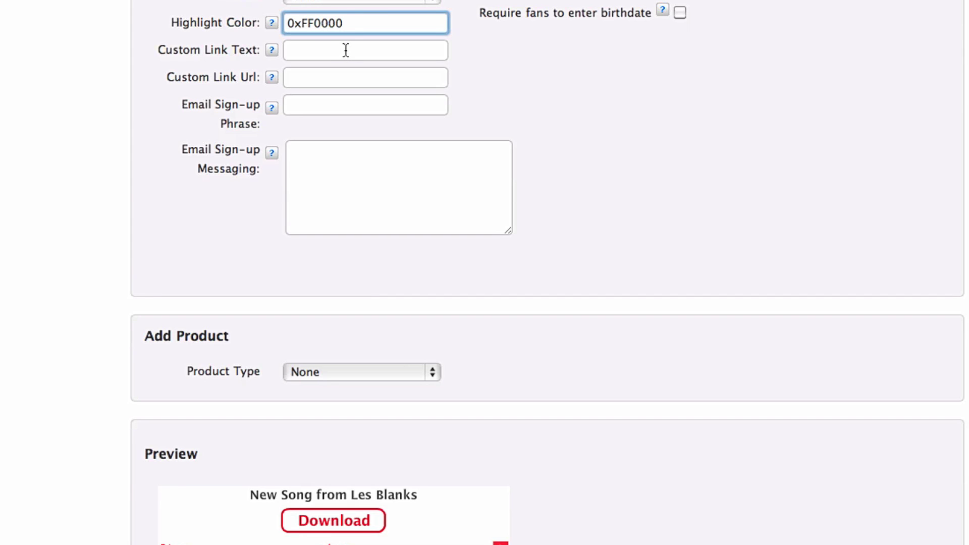
{"action": "scroll", "coordinate": [345, 50], "scroll_direction": "up", "scroll_amount": 8}
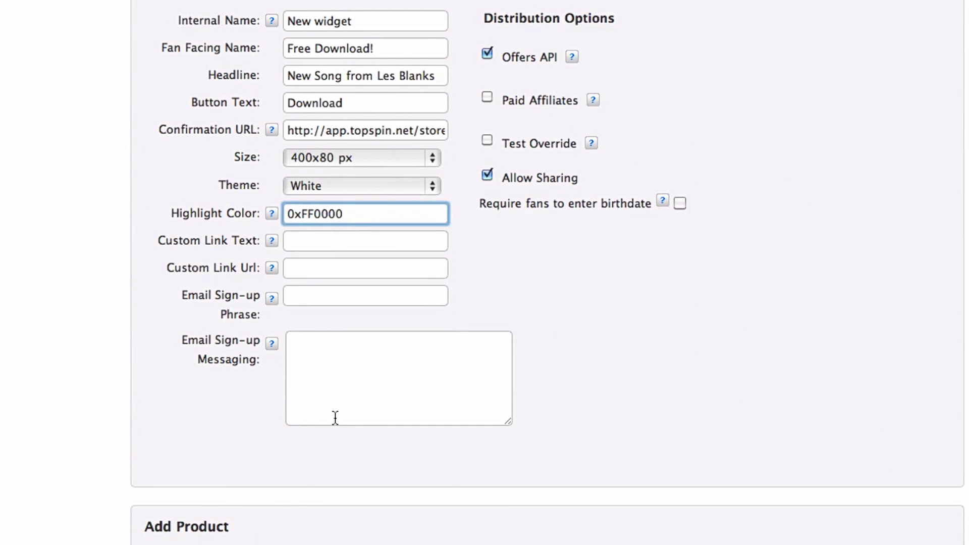
{"action": "scroll", "coordinate": [336, 419], "scroll_direction": "down", "scroll_amount": 1}
{"action": "scroll", "coordinate": [335, 420], "scroll_direction": "down", "scroll_amount": 5}
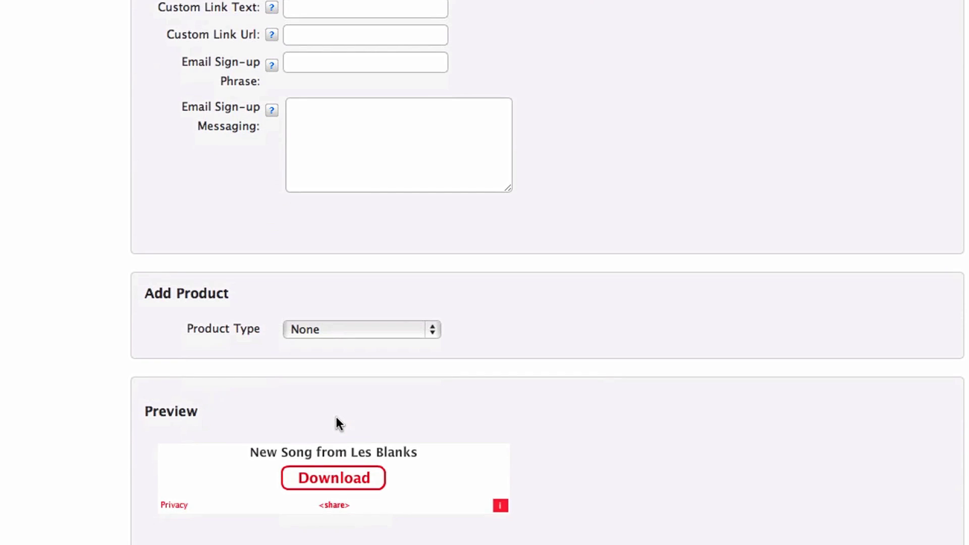
Attach the Les Blanks audio track as the widget's product, offered in FLAC format.
{"action": "left_click", "coordinate": [407, 334]}
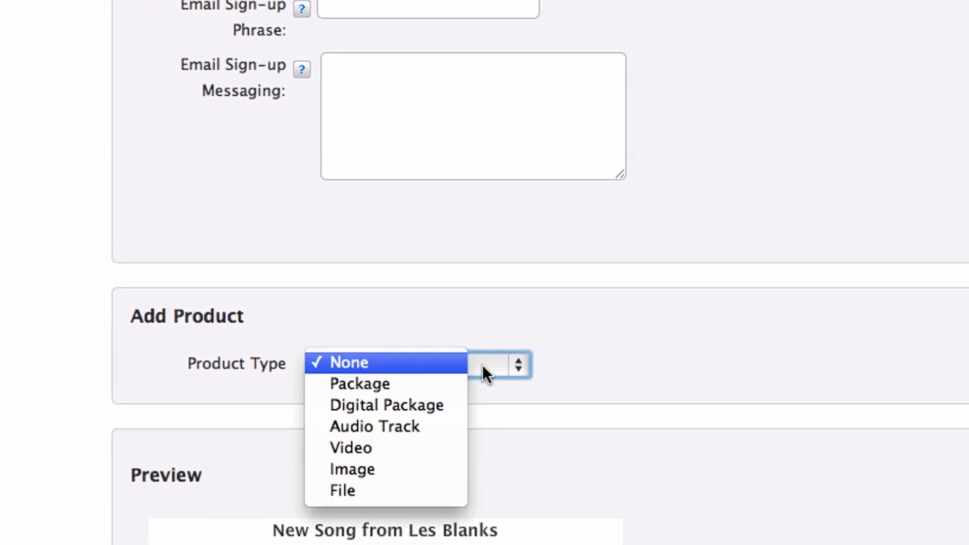
{"action": "left_click", "coordinate": [440, 425]}
{"action": "left_click", "coordinate": [459, 404]}
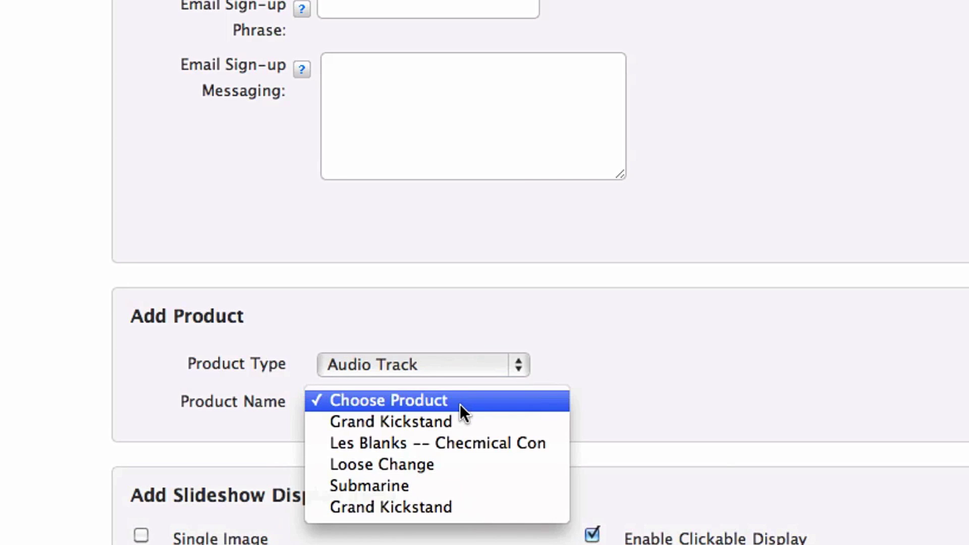
{"action": "left_click", "coordinate": [458, 442]}
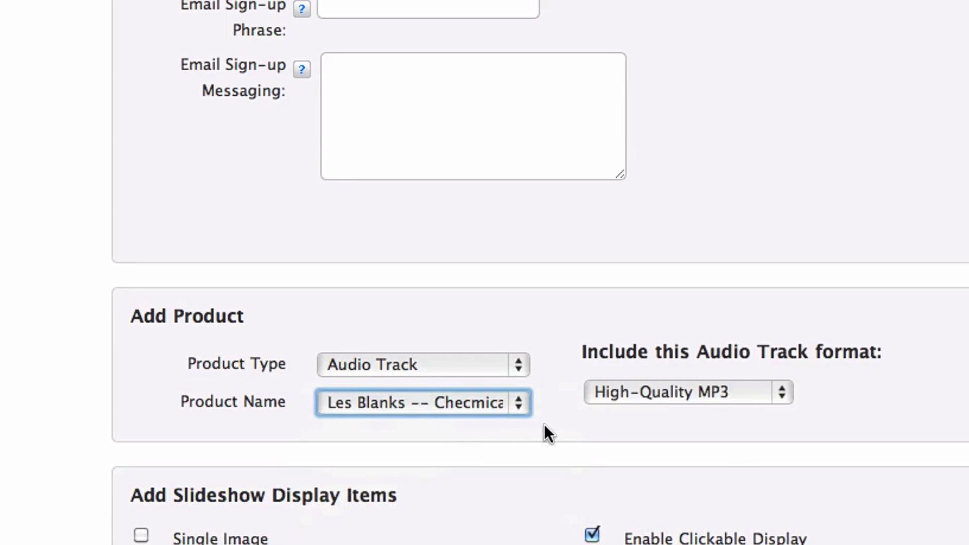
{"action": "left_click", "coordinate": [722, 395]}
{"action": "left_click", "coordinate": [710, 476]}
Use Owl Logo as the single display image and select the clickable display URL text.
{"action": "scroll", "coordinate": [591, 431], "scroll_direction": "down", "scroll_amount": 5}
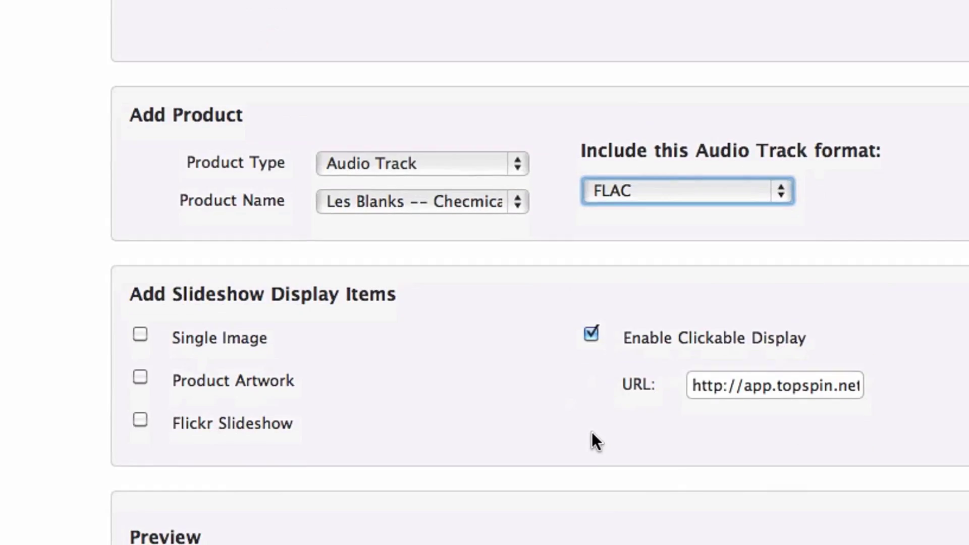
{"action": "scroll", "coordinate": [592, 432], "scroll_direction": "down", "scroll_amount": 3}
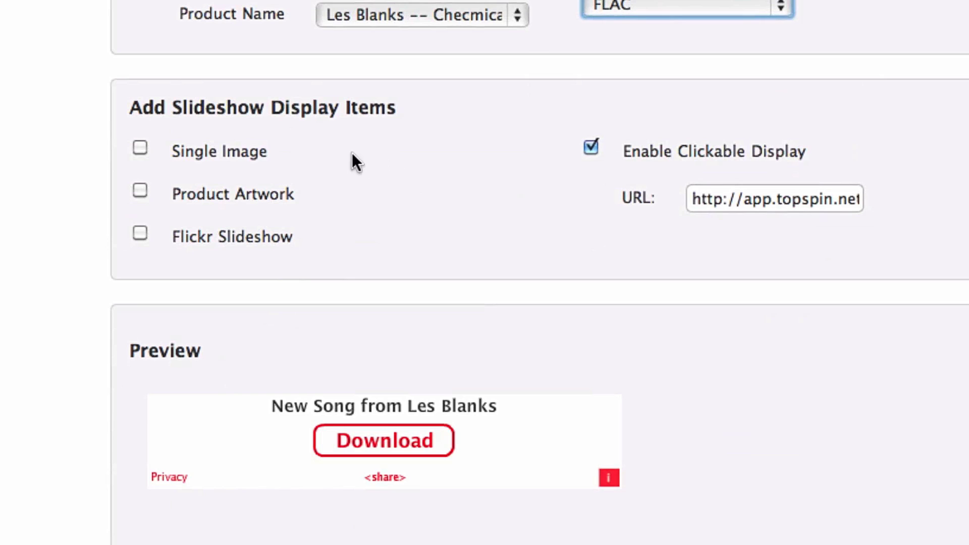
{"action": "left_click", "coordinate": [134, 146]}
{"action": "left_click", "coordinate": [323, 201]}
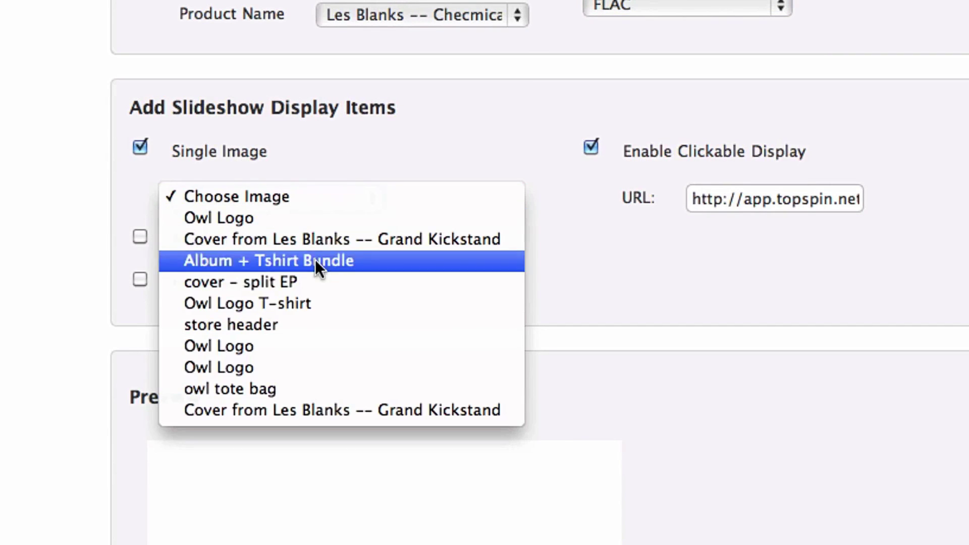
{"action": "left_click", "coordinate": [302, 373]}
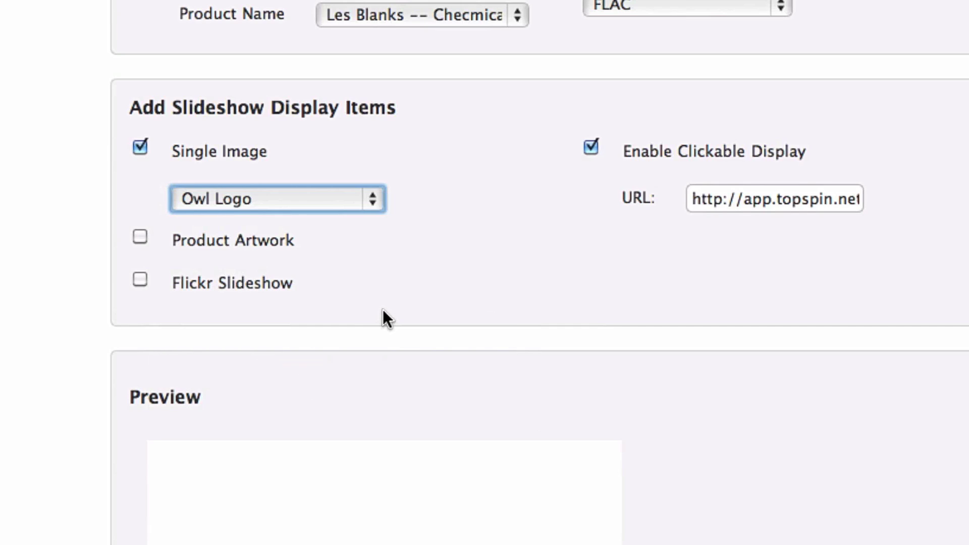
{"action": "scroll", "coordinate": [383, 310], "scroll_direction": "down", "scroll_amount": 2}
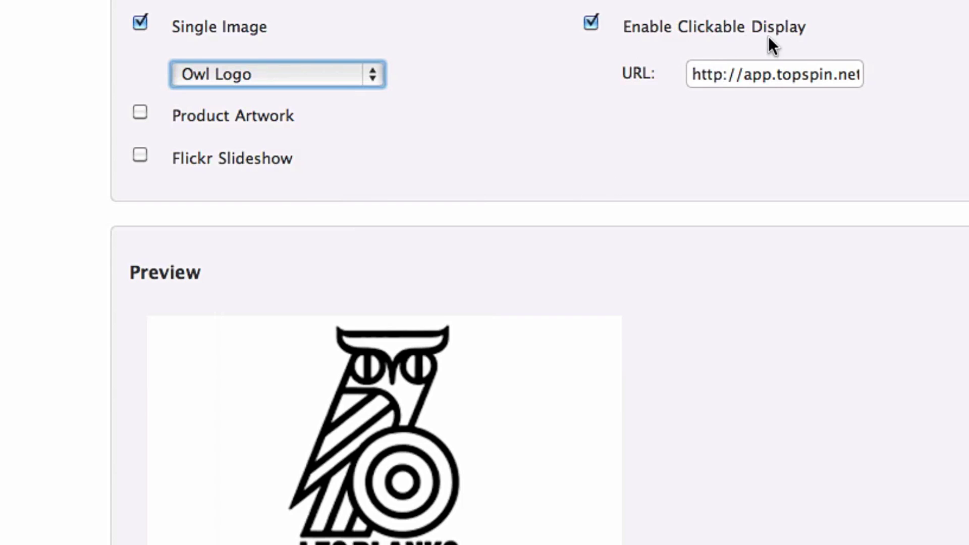
{"action": "left_click", "coordinate": [731, 76]}
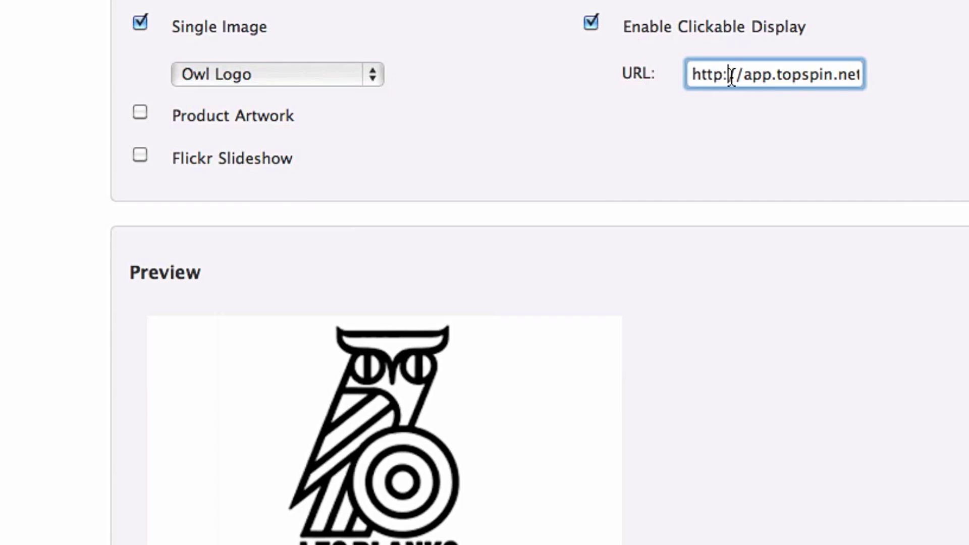
{"action": "key", "text": "super+a"}
{"action": "scroll", "coordinate": [732, 79], "scroll_direction": "up", "scroll_amount": 20}
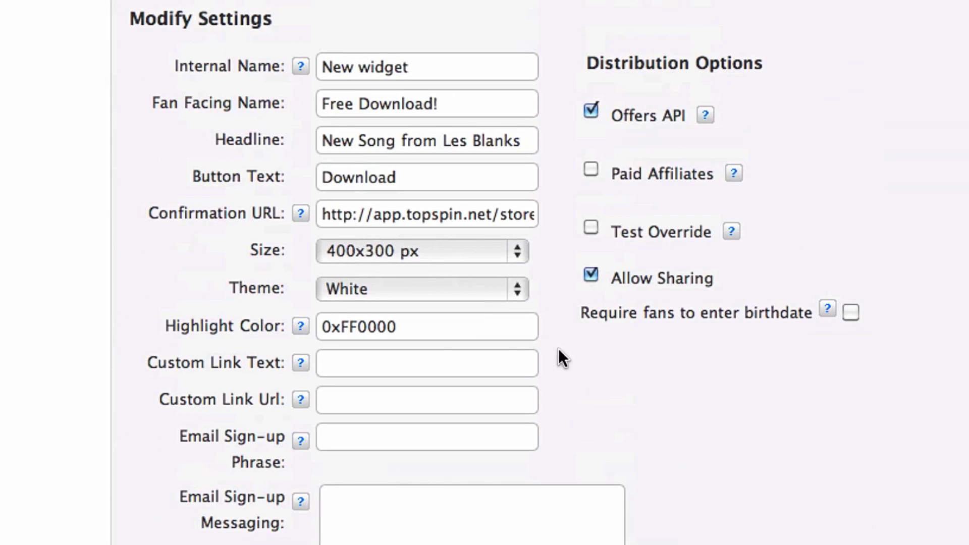
Add custom link 'Official Site' pointing to leblanks.com and show the preview's info message.
{"action": "left_click", "coordinate": [332, 363]}
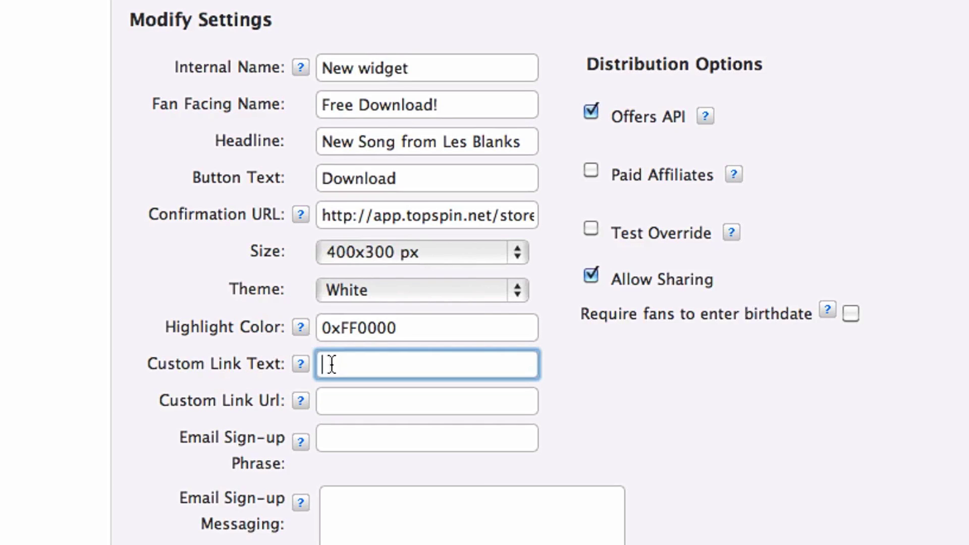
{"action": "type", "text": "Official Site"}
{"action": "key", "text": "Tab"}
{"action": "type", "text": "leblanks.com"}
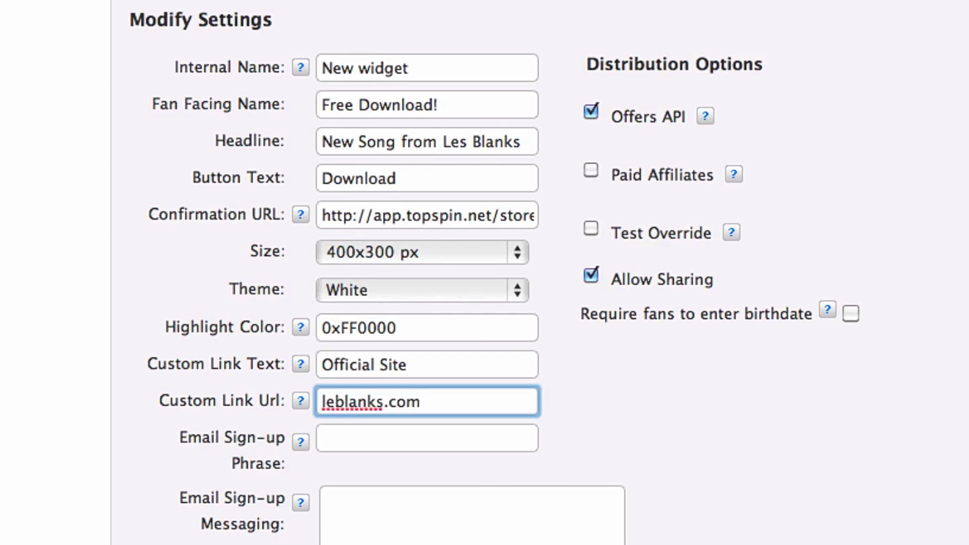
{"action": "scroll", "coordinate": [357, 389], "scroll_direction": "down", "scroll_amount": 15}
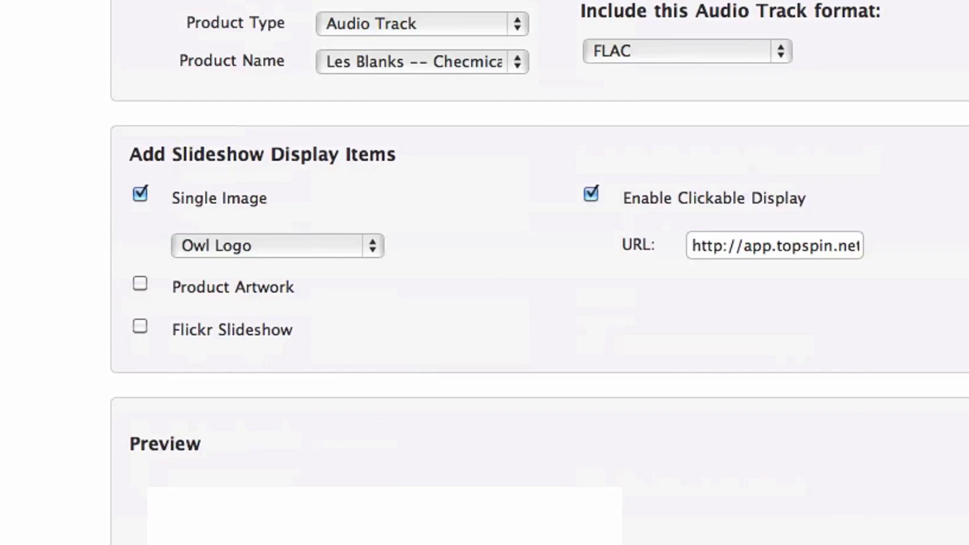
{"action": "scroll", "coordinate": [578, 532], "scroll_direction": "down", "scroll_amount": 1}
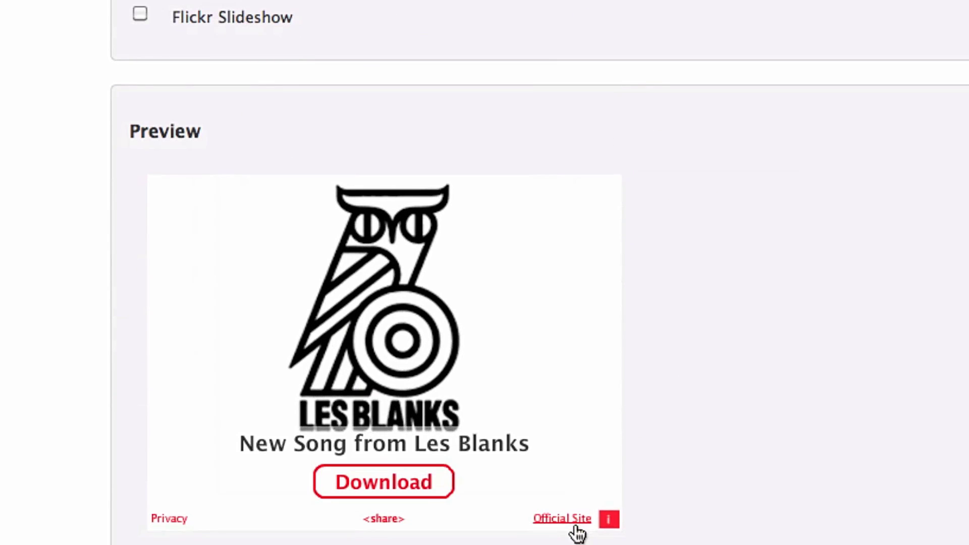
{"action": "left_click", "coordinate": [607, 520]}
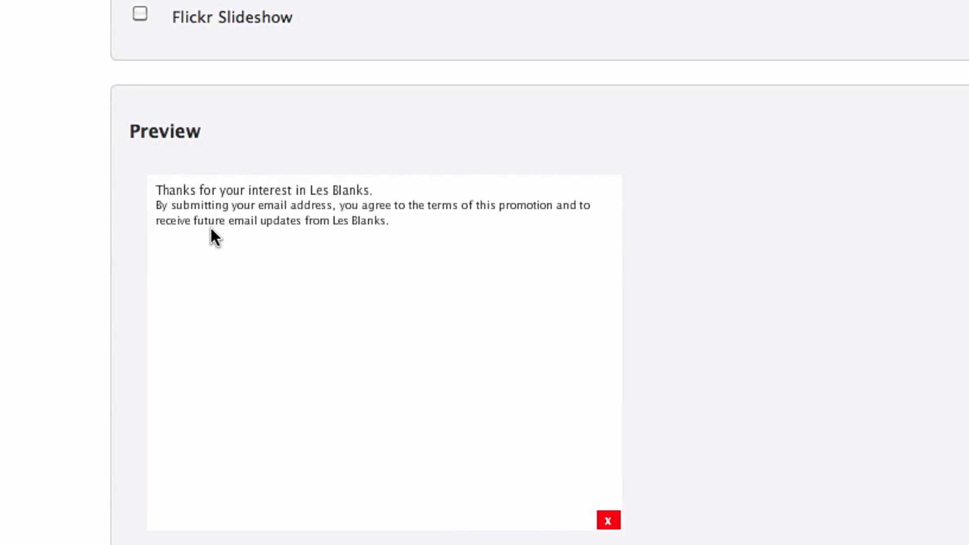
{"action": "scroll", "coordinate": [313, 202], "scroll_direction": "up", "scroll_amount": 15}
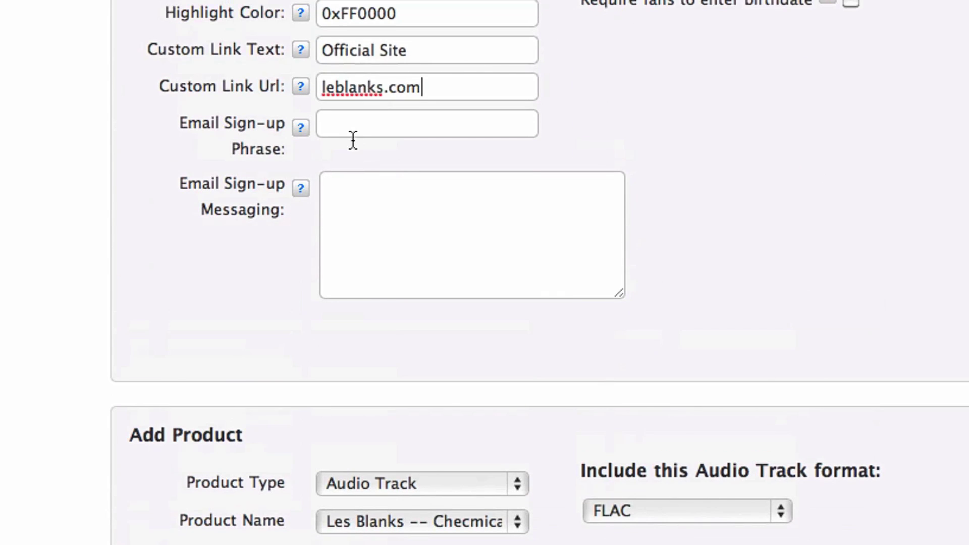
{"action": "left_click", "coordinate": [359, 128]}
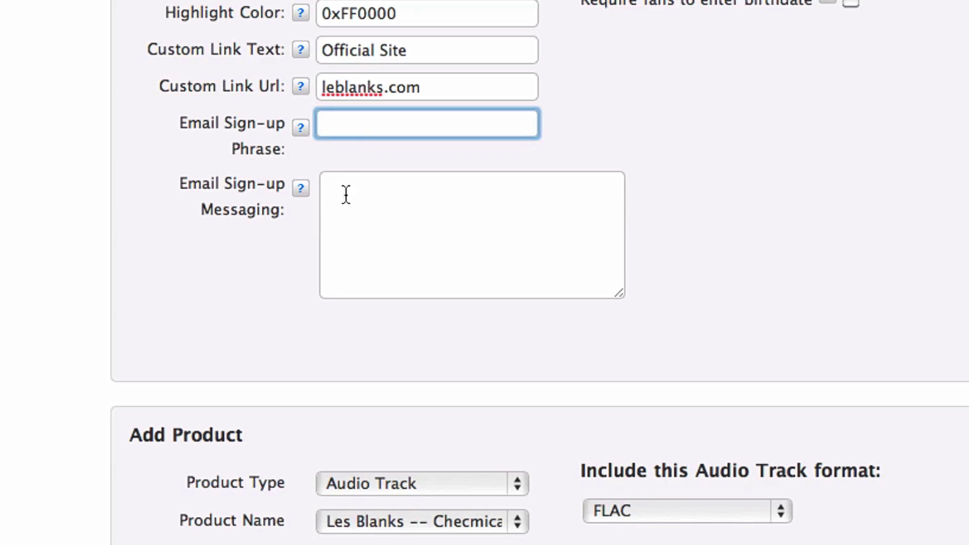
{"action": "left_click", "coordinate": [346, 222]}
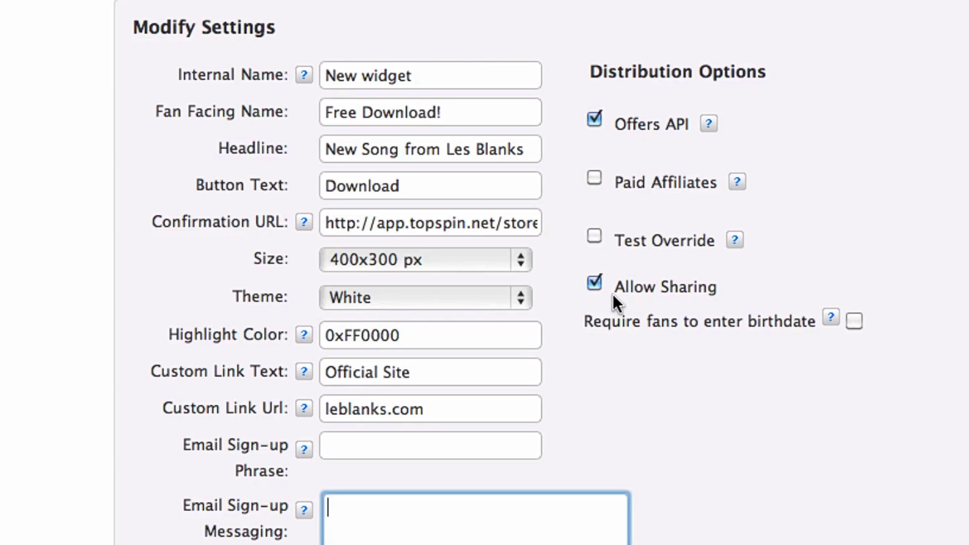
Tick 'Require fans to enter birthdate', keeping the minimum fan age at 13.
{"action": "left_click", "coordinate": [595, 285]}
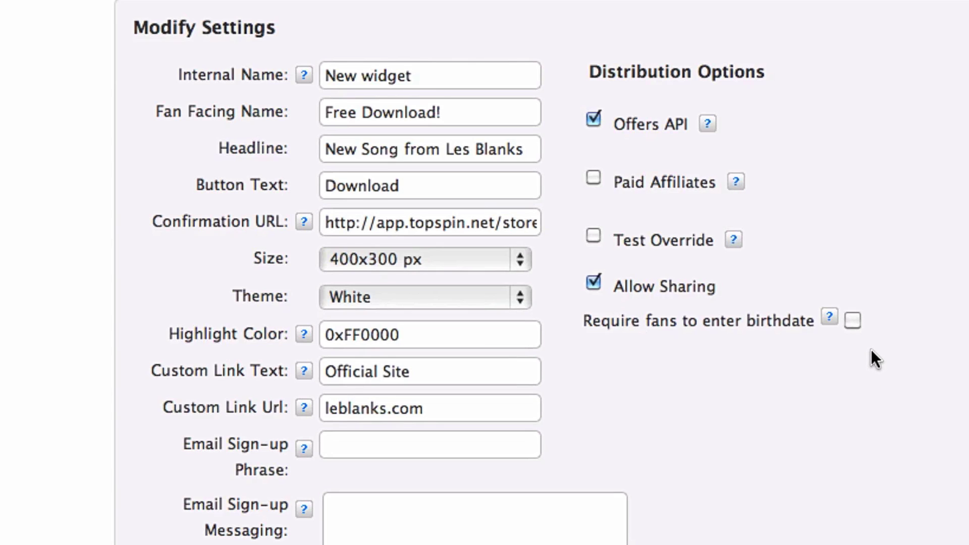
{"action": "left_click", "coordinate": [852, 320]}
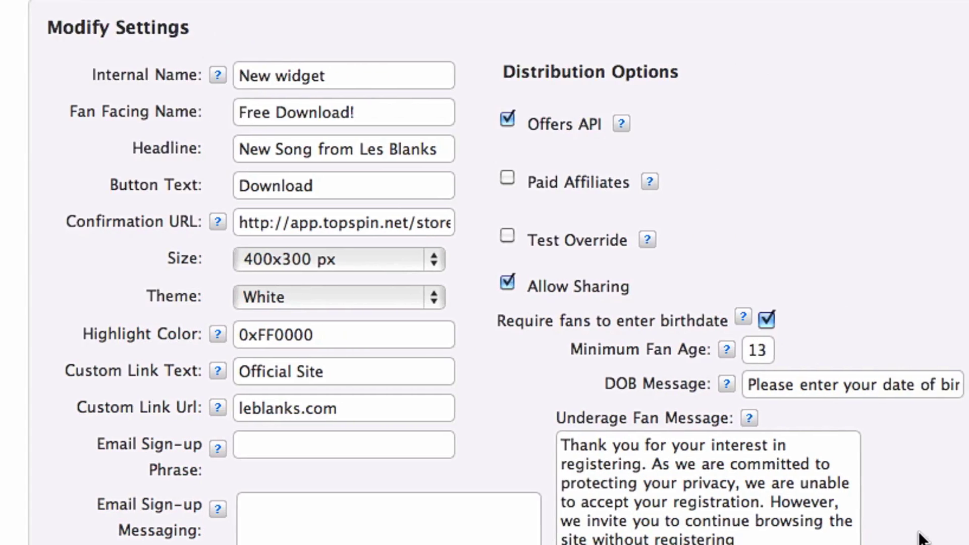
{"action": "scroll", "coordinate": [485, 302], "scroll_direction": "down", "scroll_amount": 10}
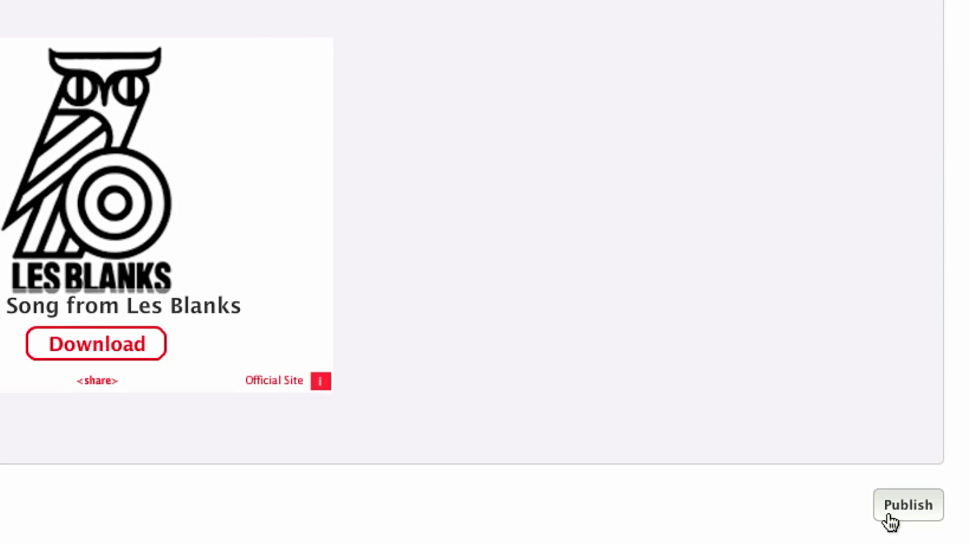
Publish the Free Download! widget, then copy the generated embed code to the clipboard.
{"action": "left_click", "coordinate": [889, 516]}
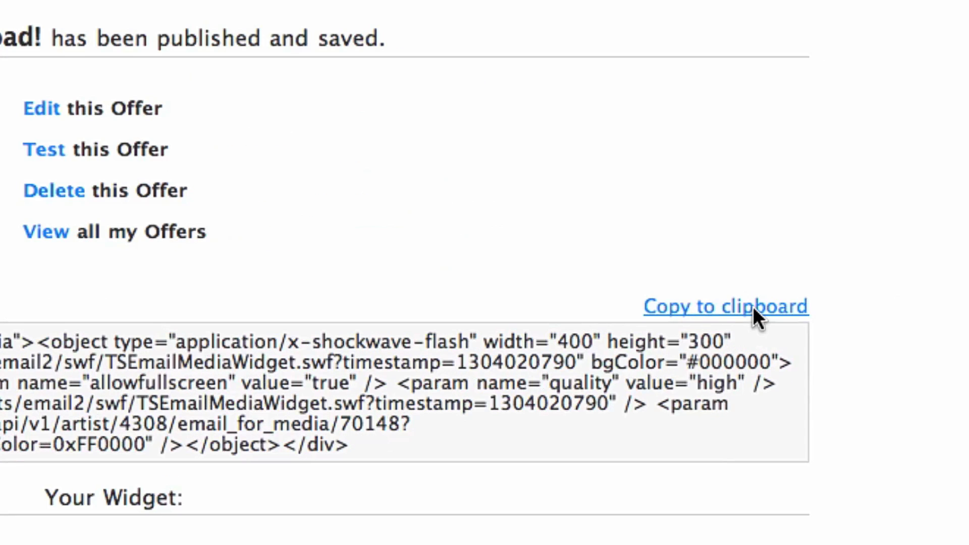
{"action": "left_click", "coordinate": [753, 307]}
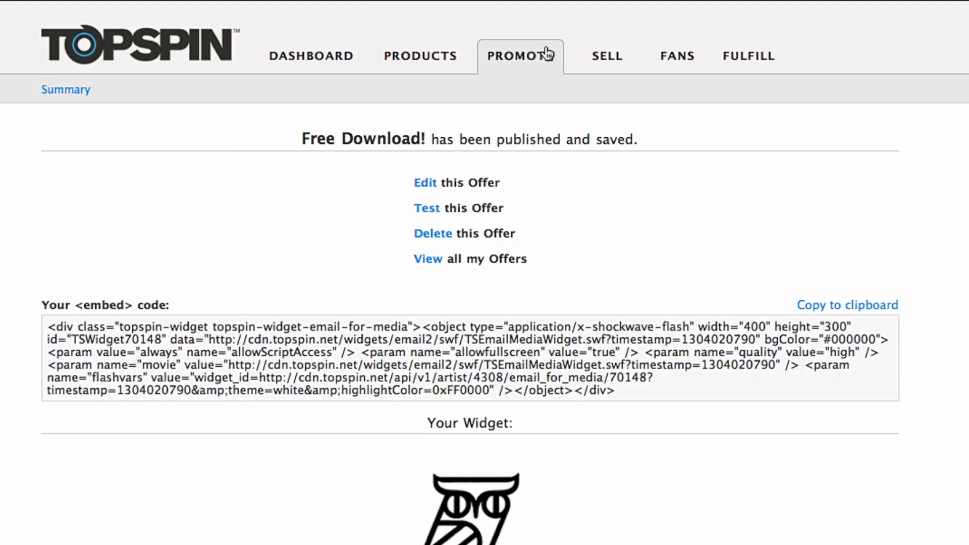
Open the Free Download! offer from the Promote list and scroll to its owl-logo preview.
{"action": "left_click", "coordinate": [530, 55]}
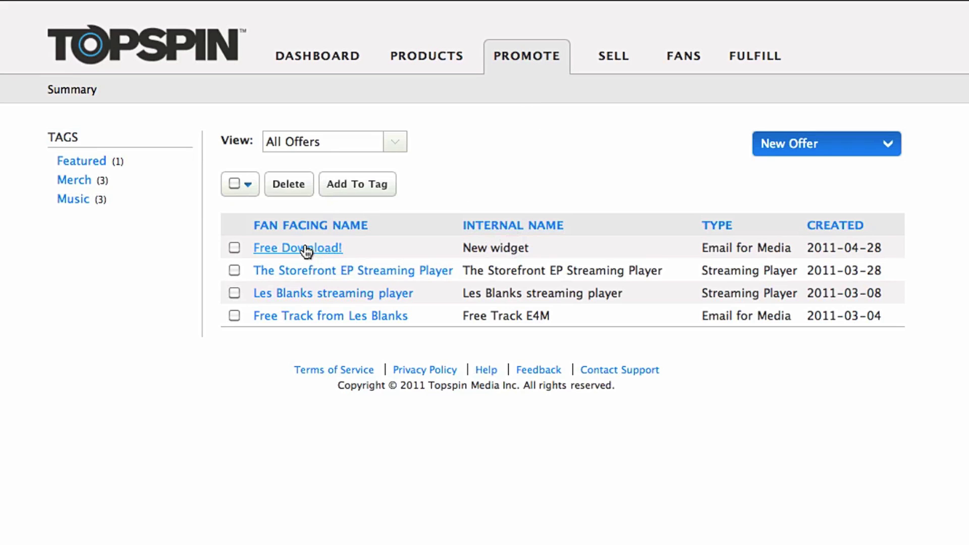
{"action": "left_click", "coordinate": [305, 246]}
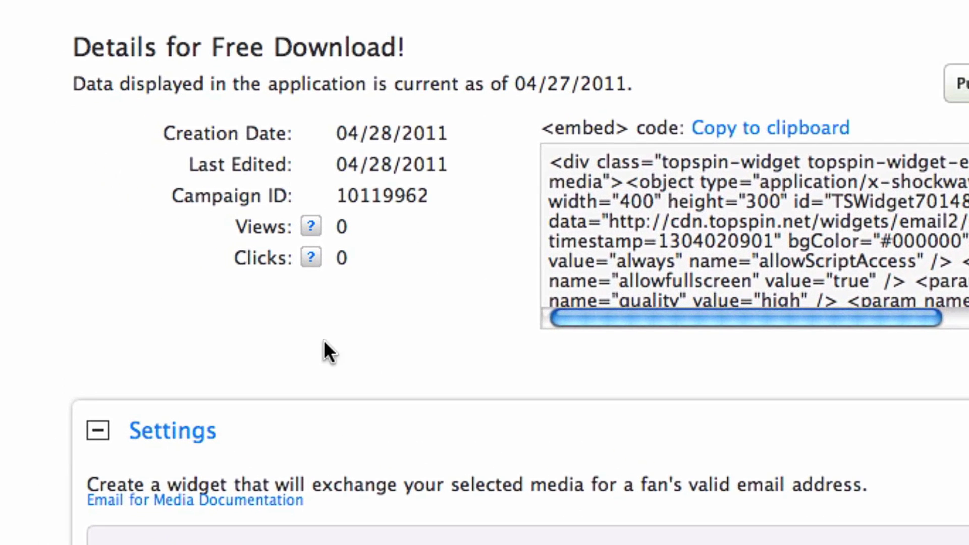
{"action": "scroll", "coordinate": [339, 306], "scroll_direction": "down", "scroll_amount": 12}
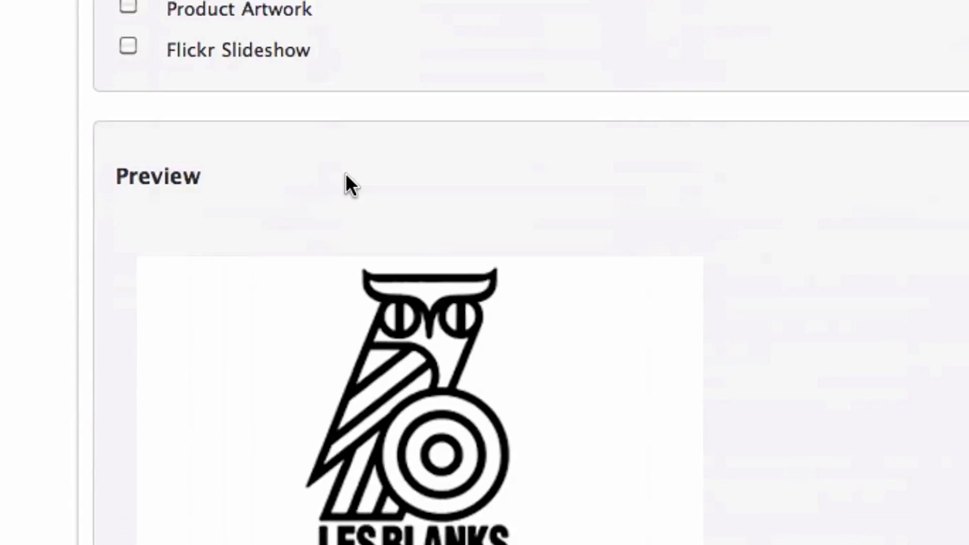